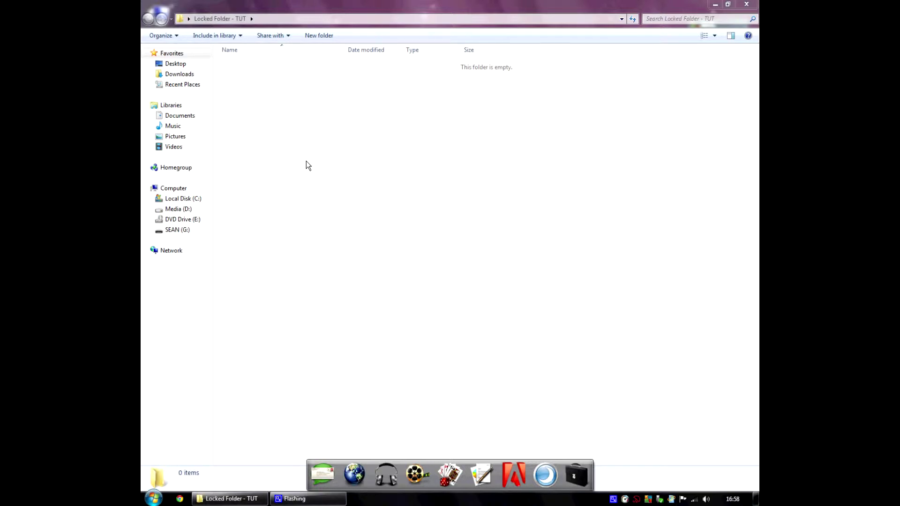
Open Notepad and paste the folder lock/unlock batch script into the blank document
click(154, 499)
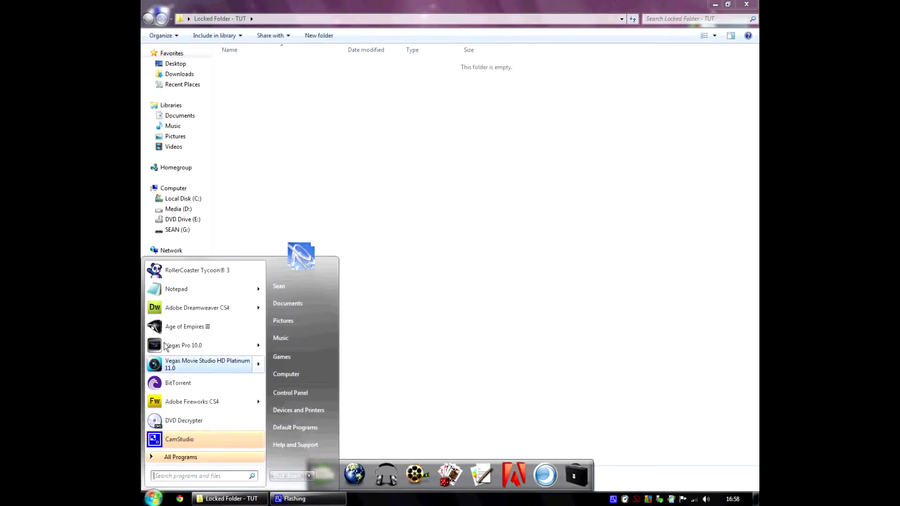
click(174, 292)
right_click(341, 148)
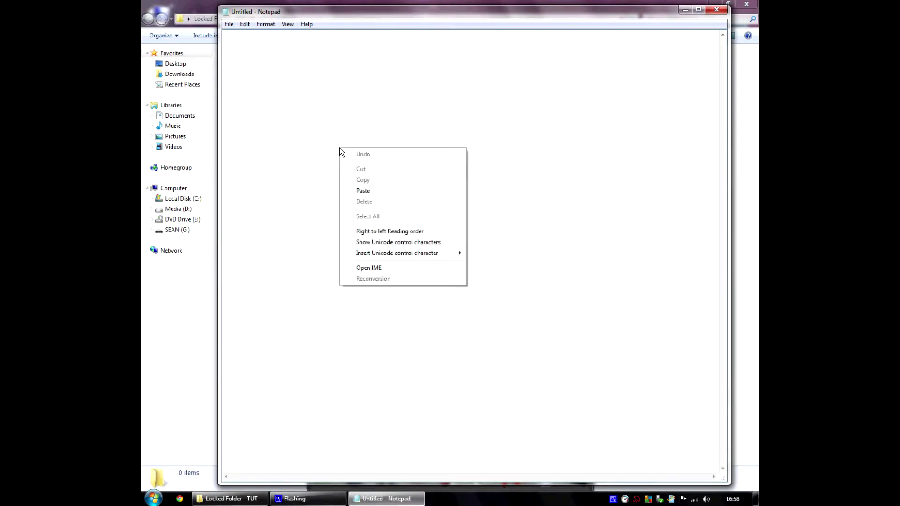
click(361, 191)
Review the pasted script, highlighting the password value in its unlock check
click(229, 24)
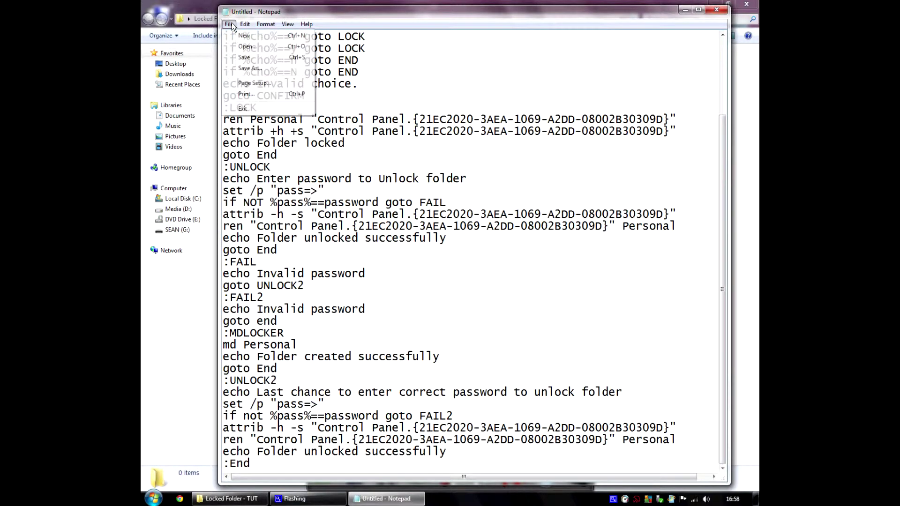
click(325, 203)
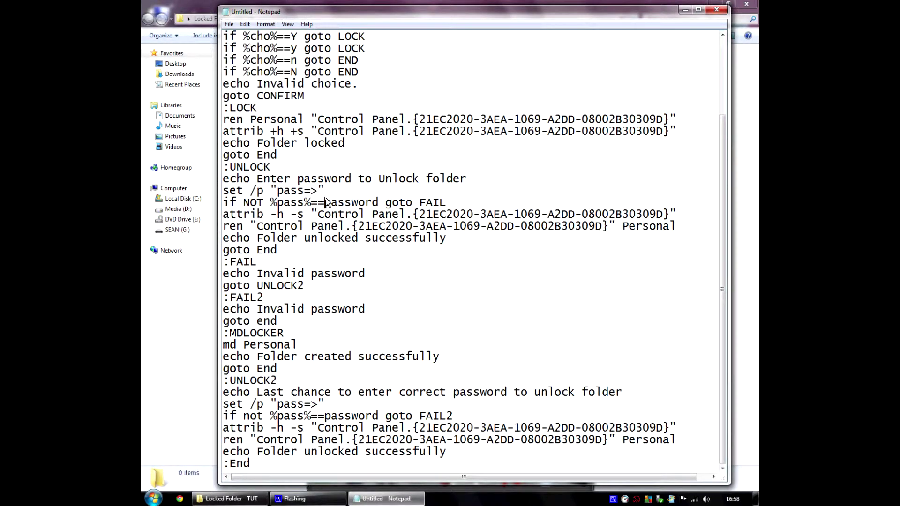
drag(380, 203, 324, 206)
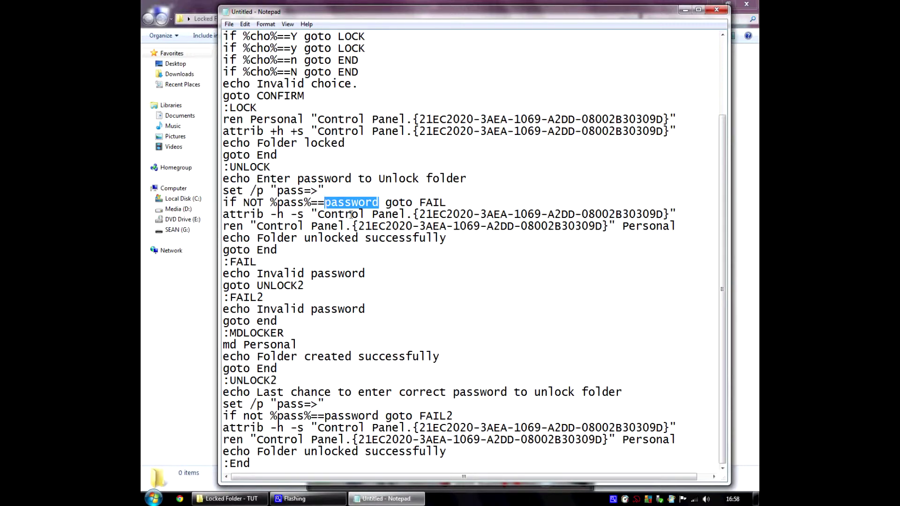
click(229, 24)
Save the script as lock.unlock.bat, correcting a file-name typo, then close Notepad
click(243, 58)
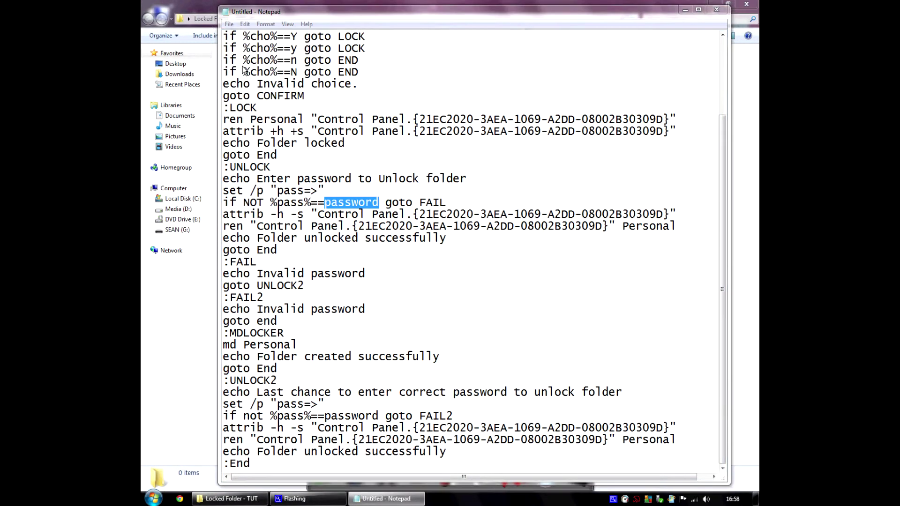
mouse_move(263, 140)
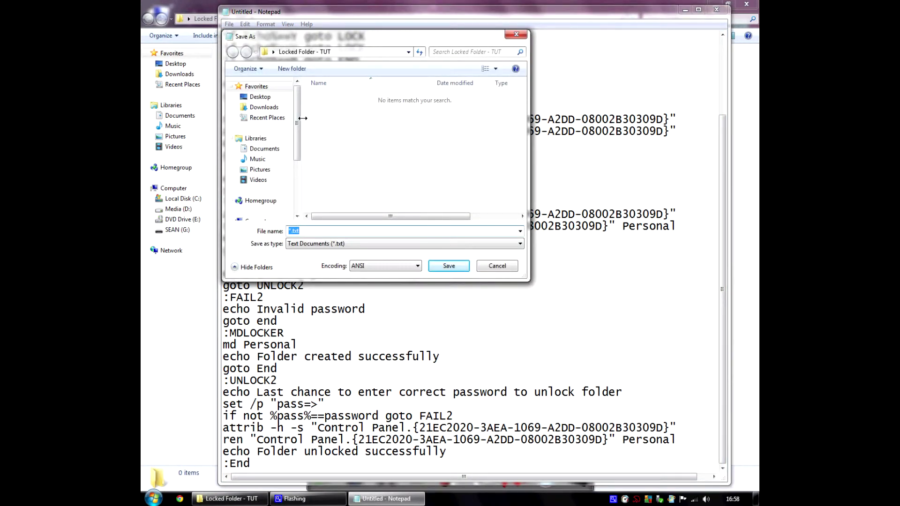
text(lock.unli)
text(o)
key(BackSpace)
key(BackSpace)
text(ock)
text(.bat)
key(Return)
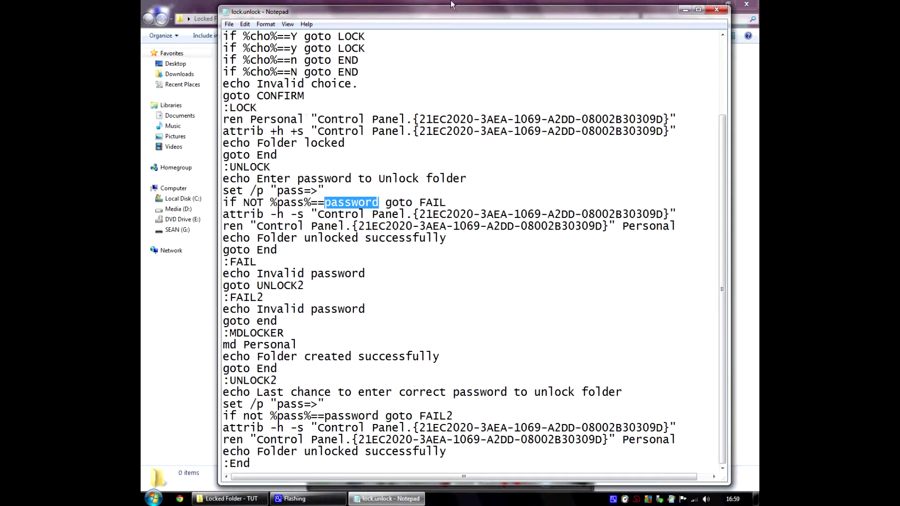
click(716, 10)
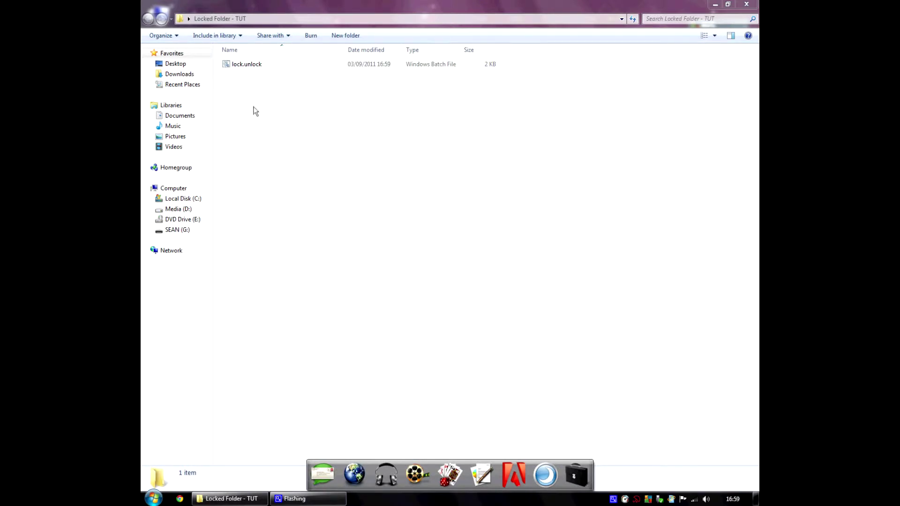
Run lock.unlock.bat to create the Personal folder, then run it again to start locking
double_click(248, 62)
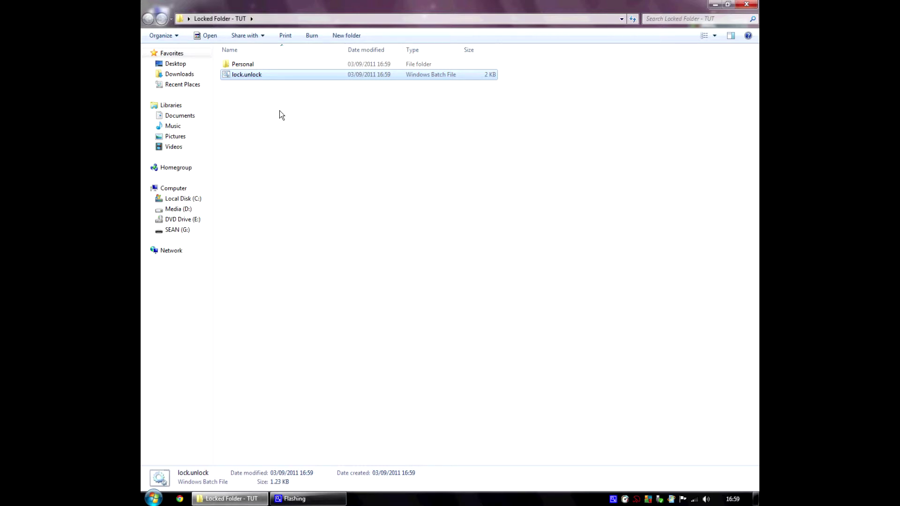
double_click(256, 78)
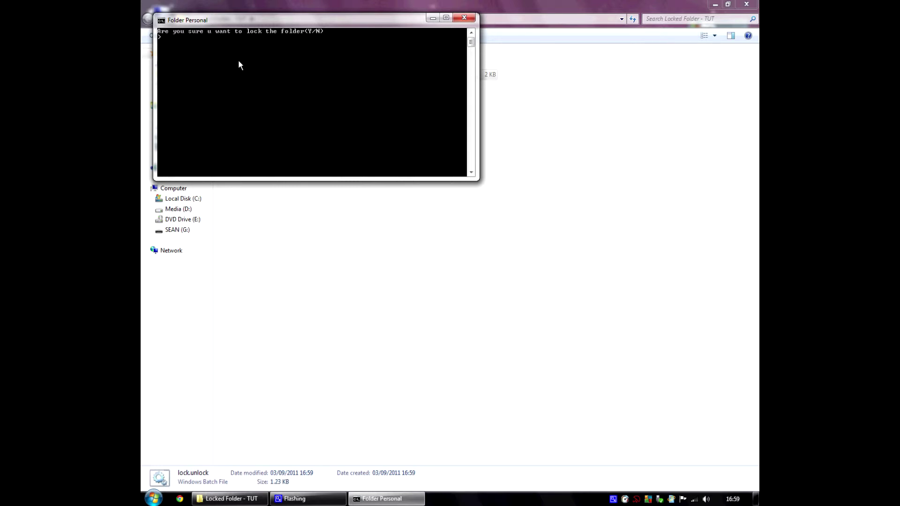
text(Y)
Confirm Y at the lock prompt so Personal is hidden
key(Return)
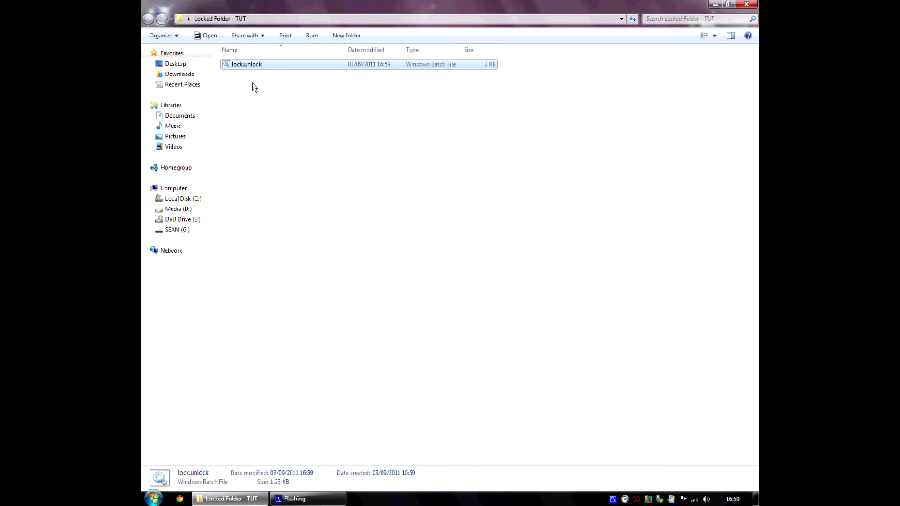
Run lock.unlock.bat again and enter the password to bring back the Personal folder
double_click(255, 68)
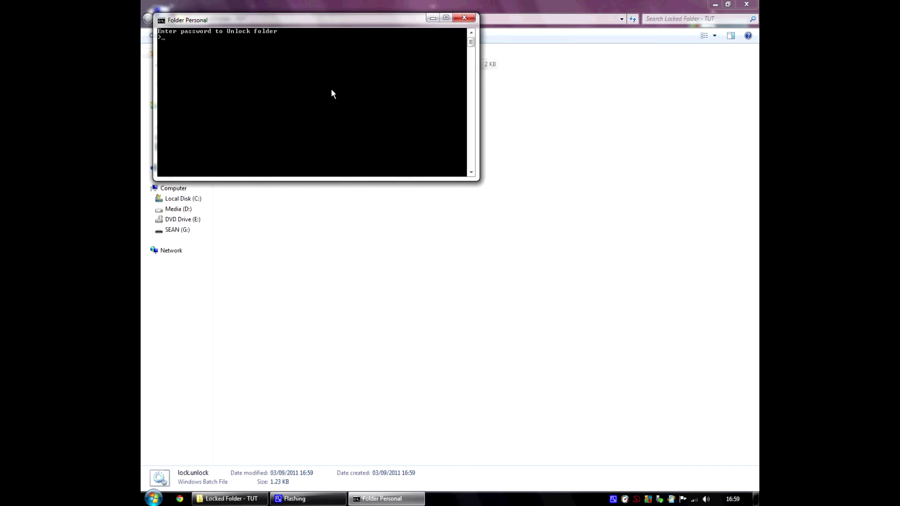
text(assword)
key(Return)
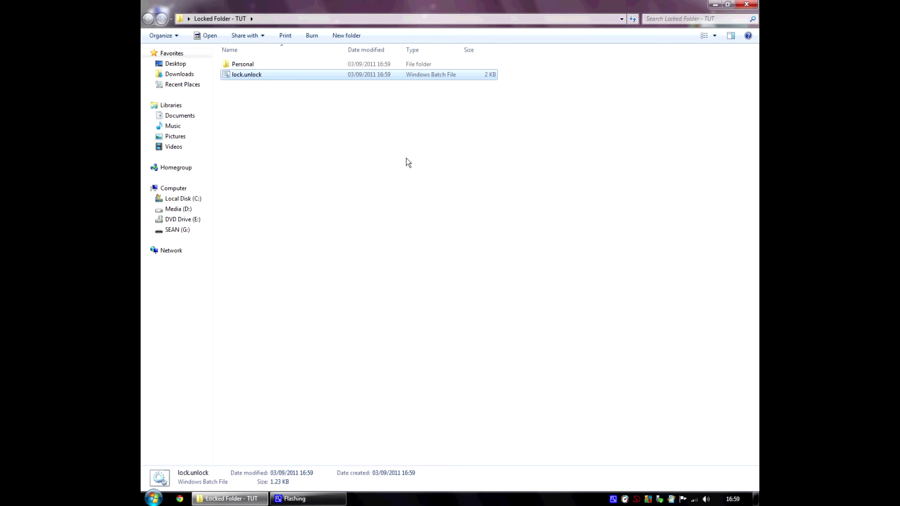
right_click(614, 499)
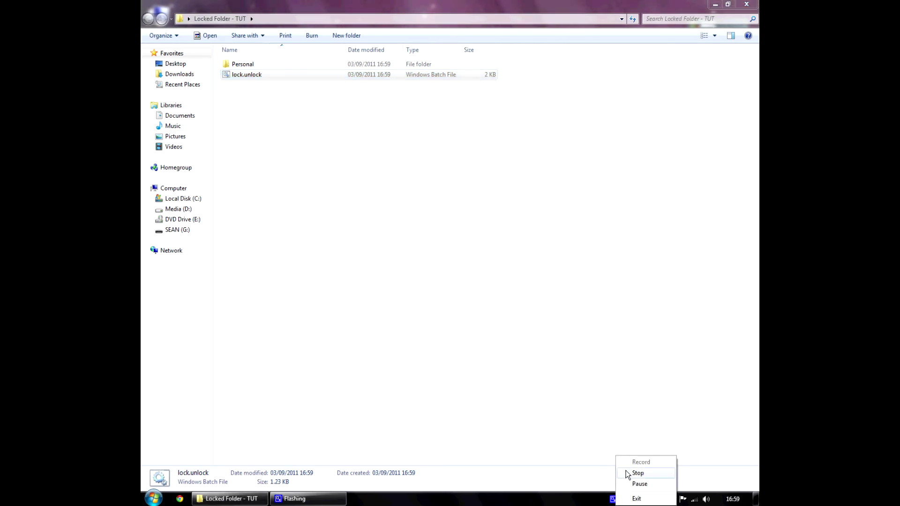